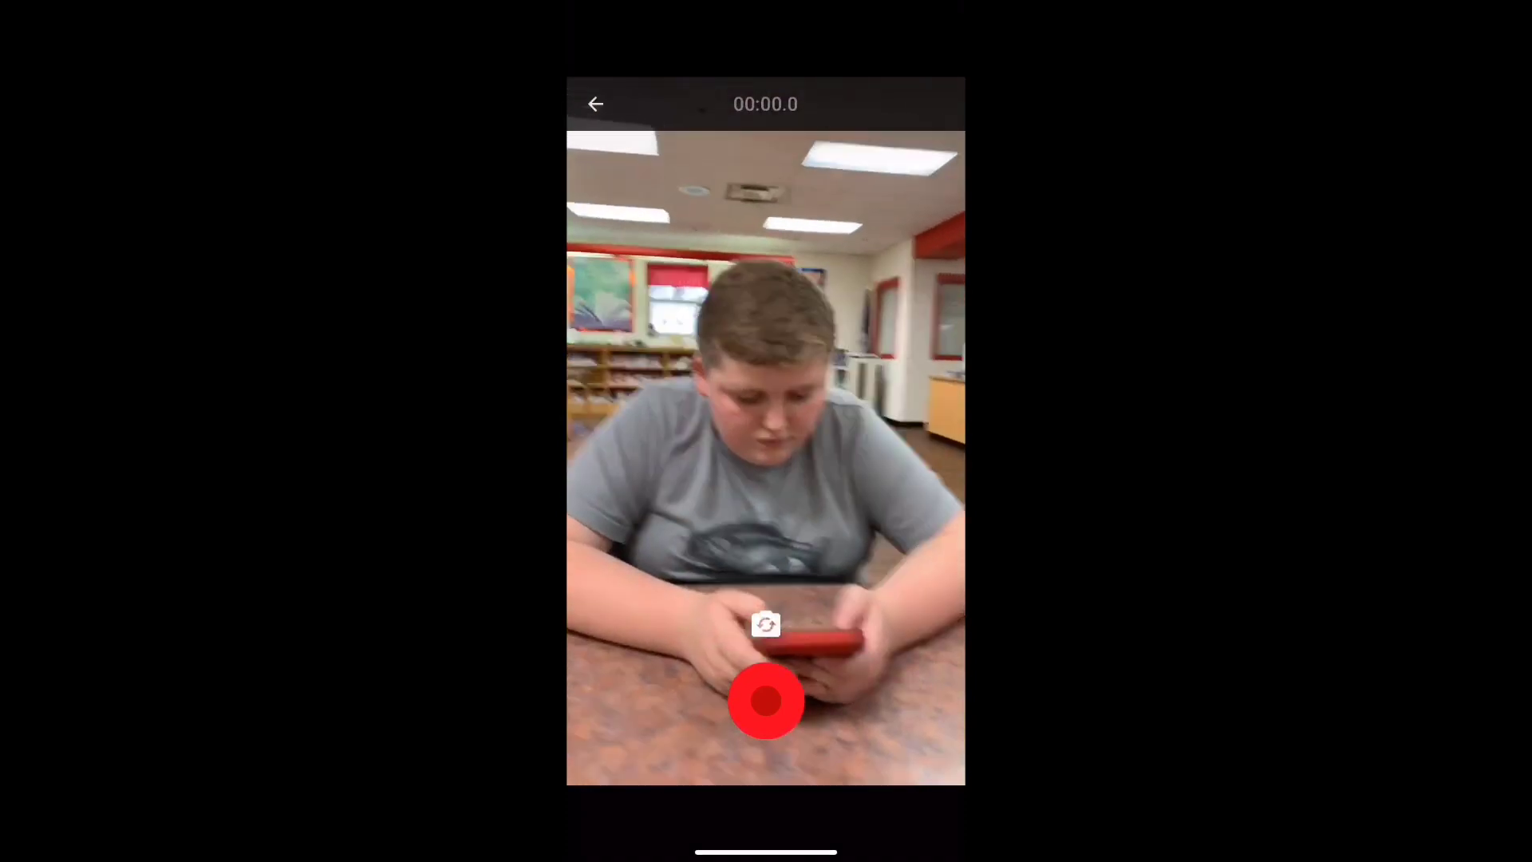
Step: Record about four seconds of the person at the table and stop to reach trimming
left_click(766, 700)
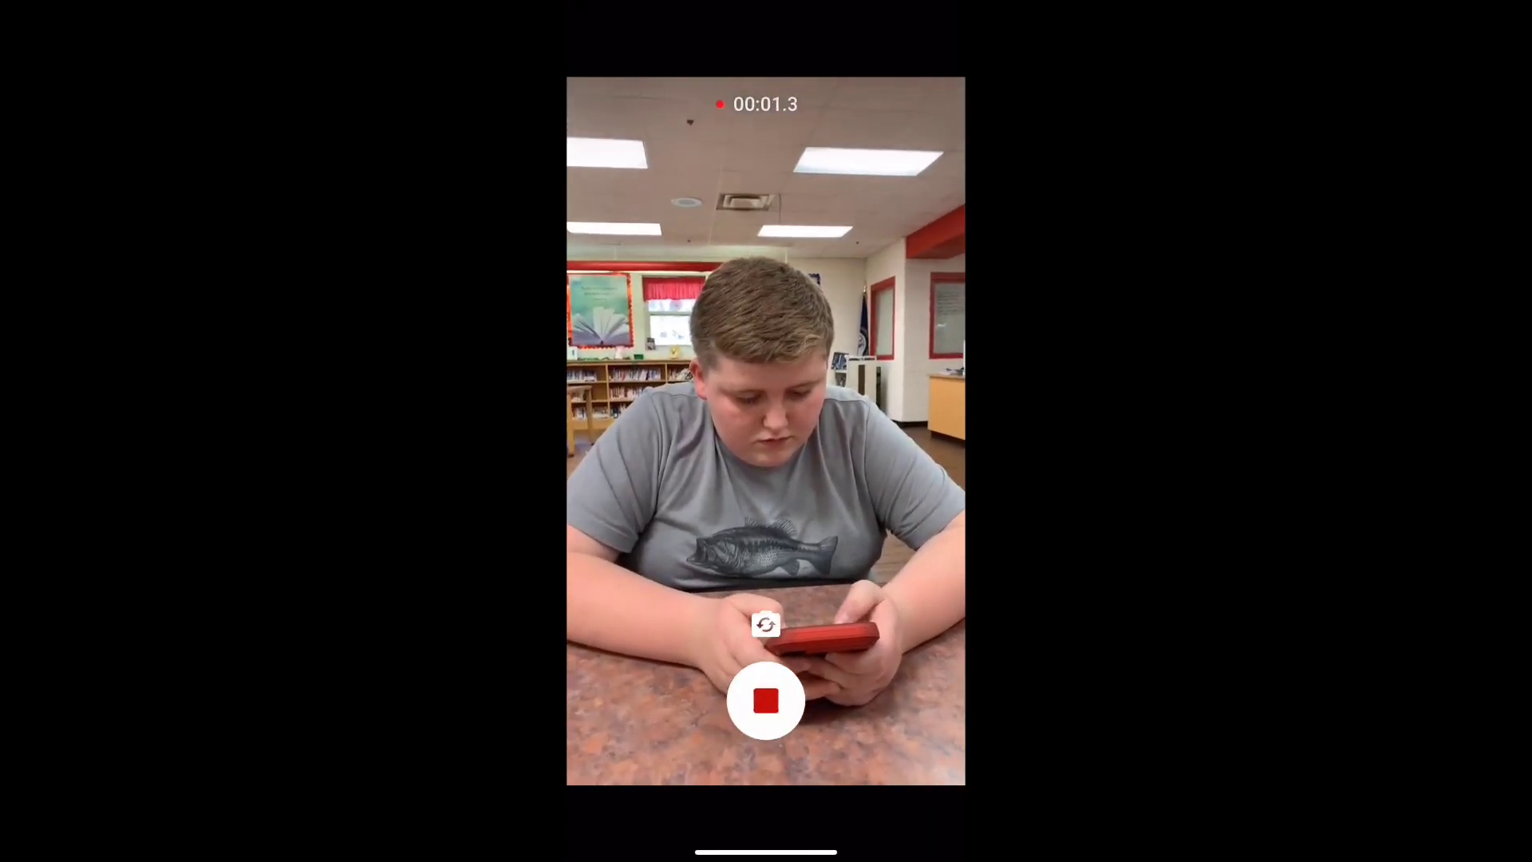
left_click(767, 700)
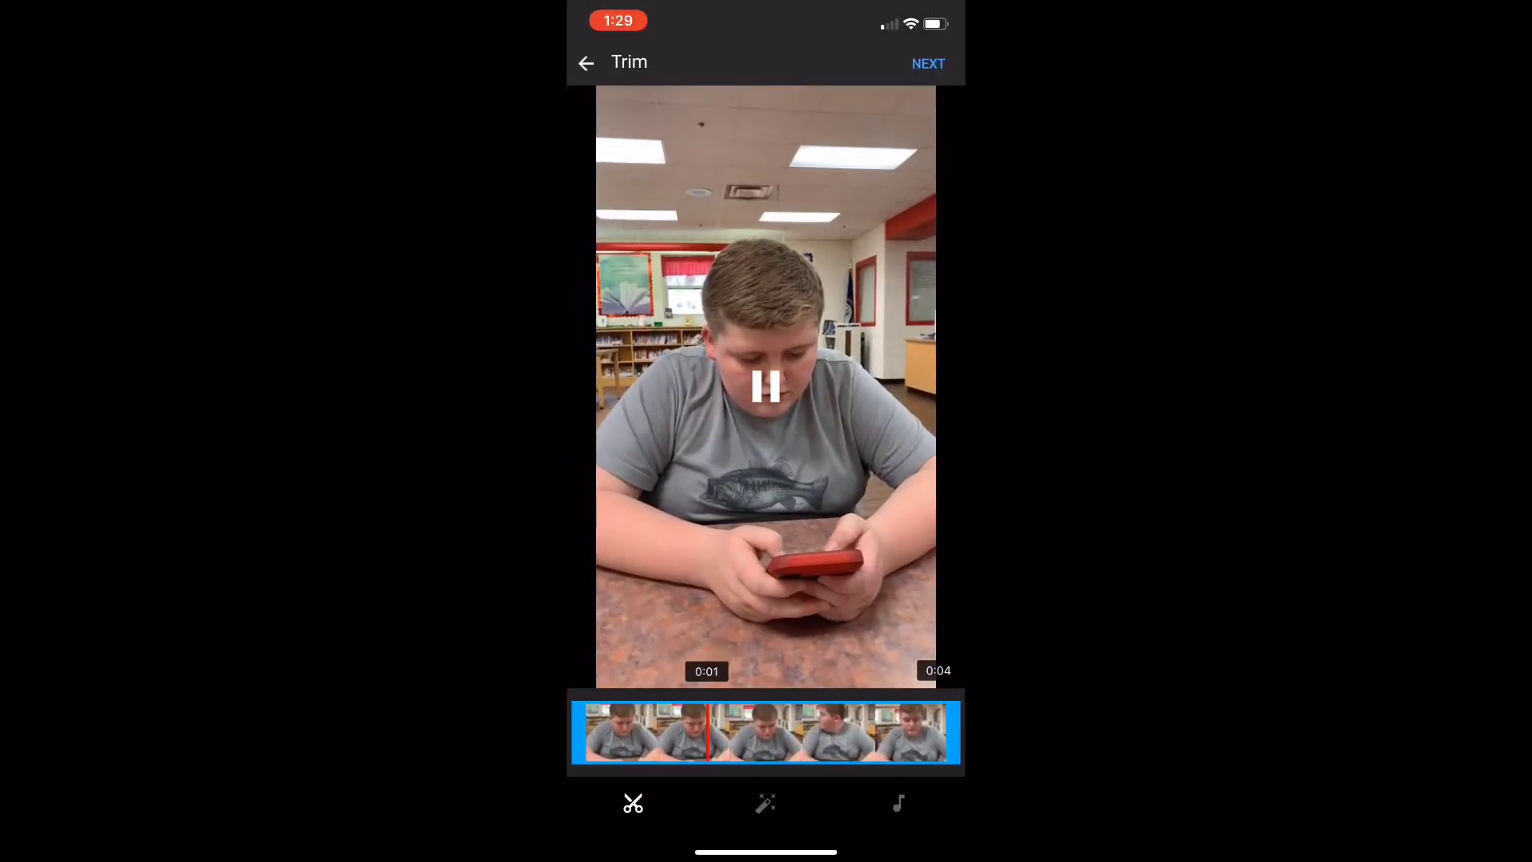
Step: Accept the four-second clip, enter a title on its details screen, and upload it
left_click(927, 62)
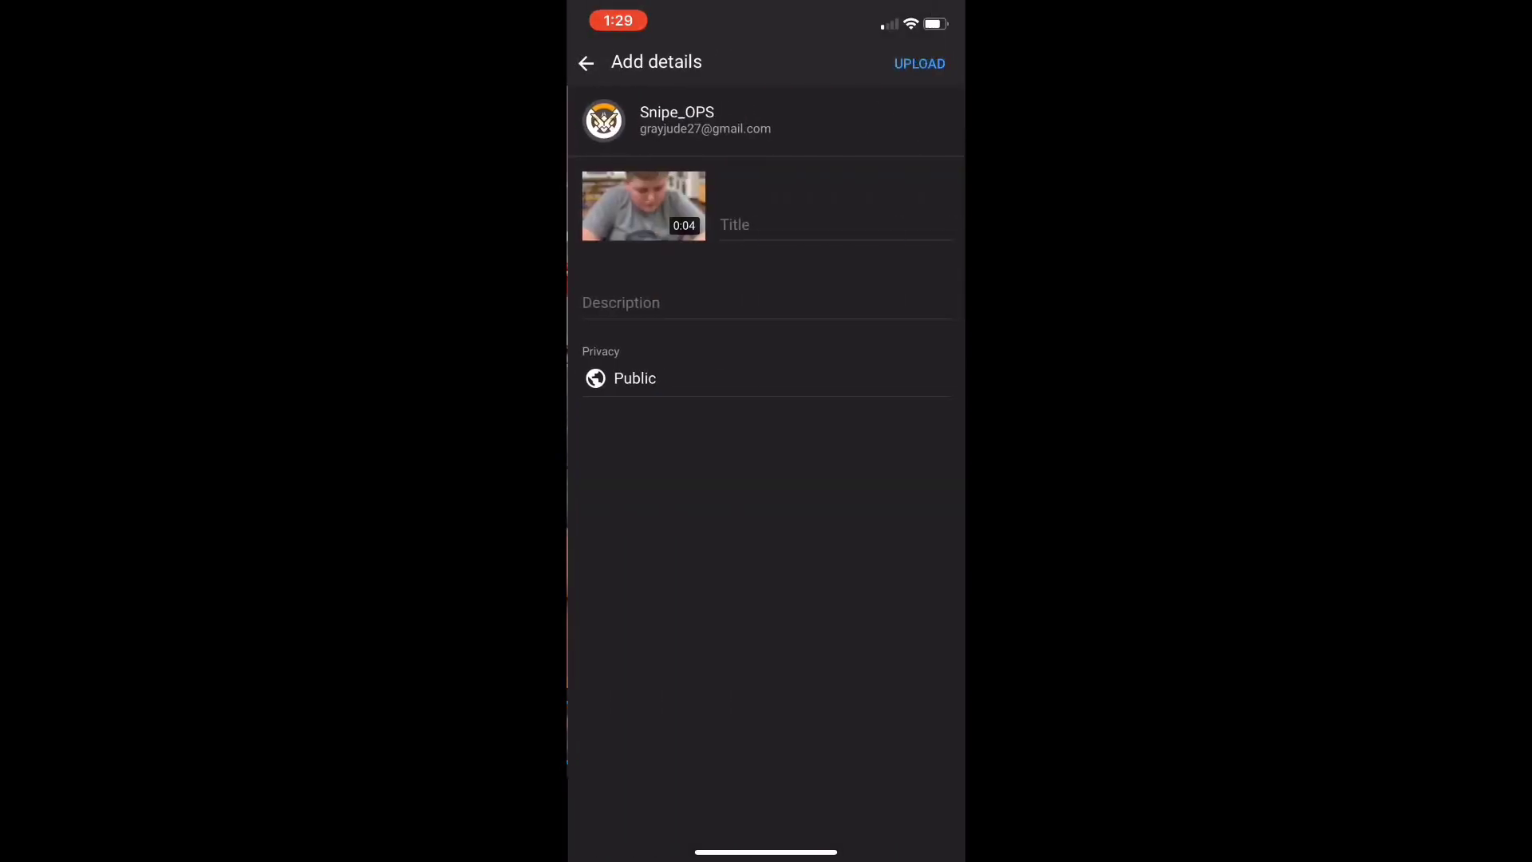
left_click(790, 224)
type("Your title")
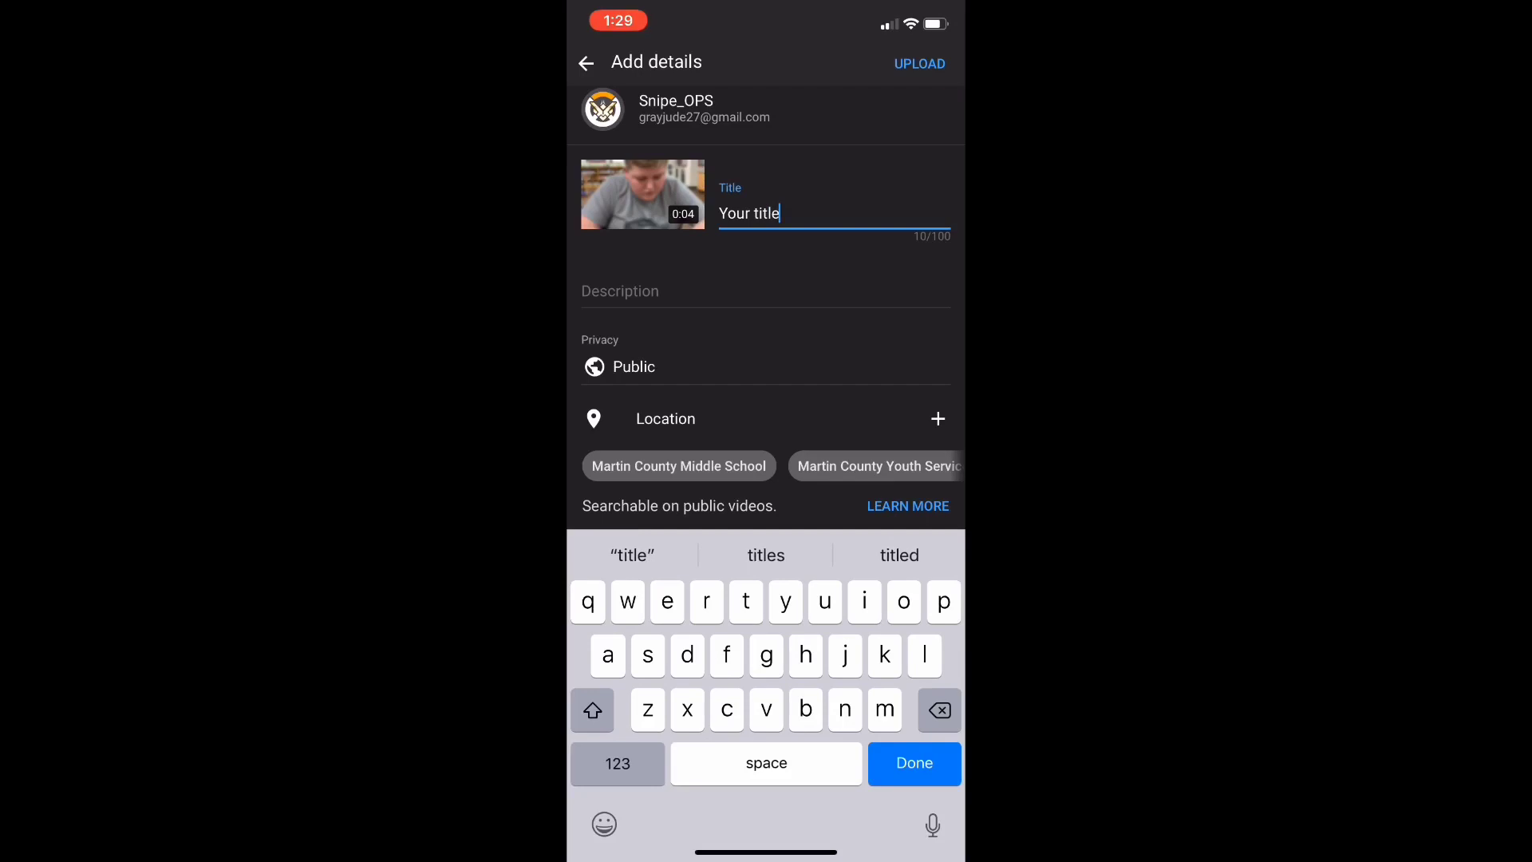
left_click(919, 63)
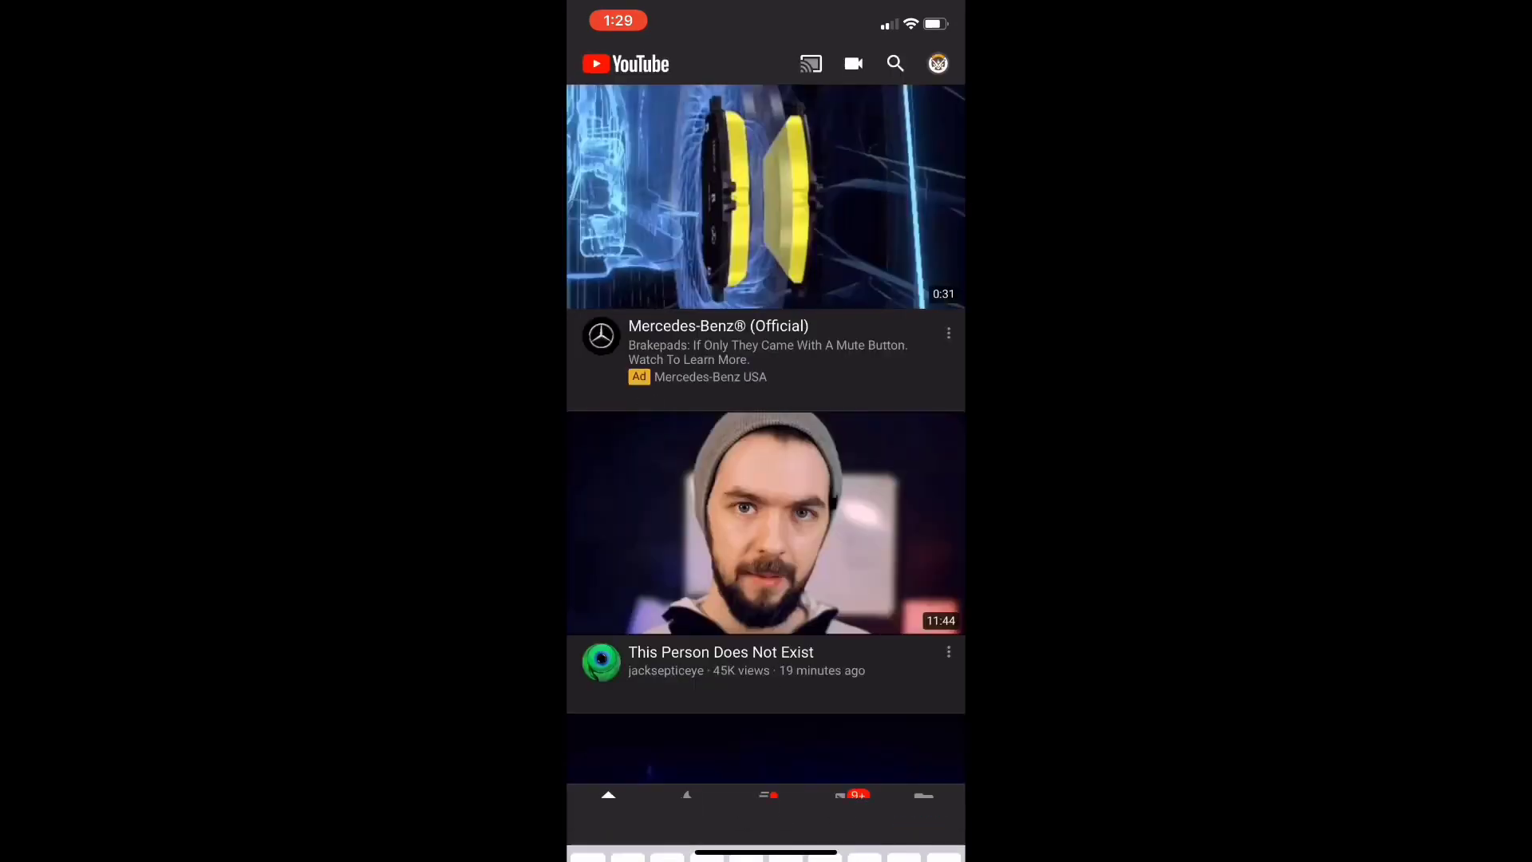